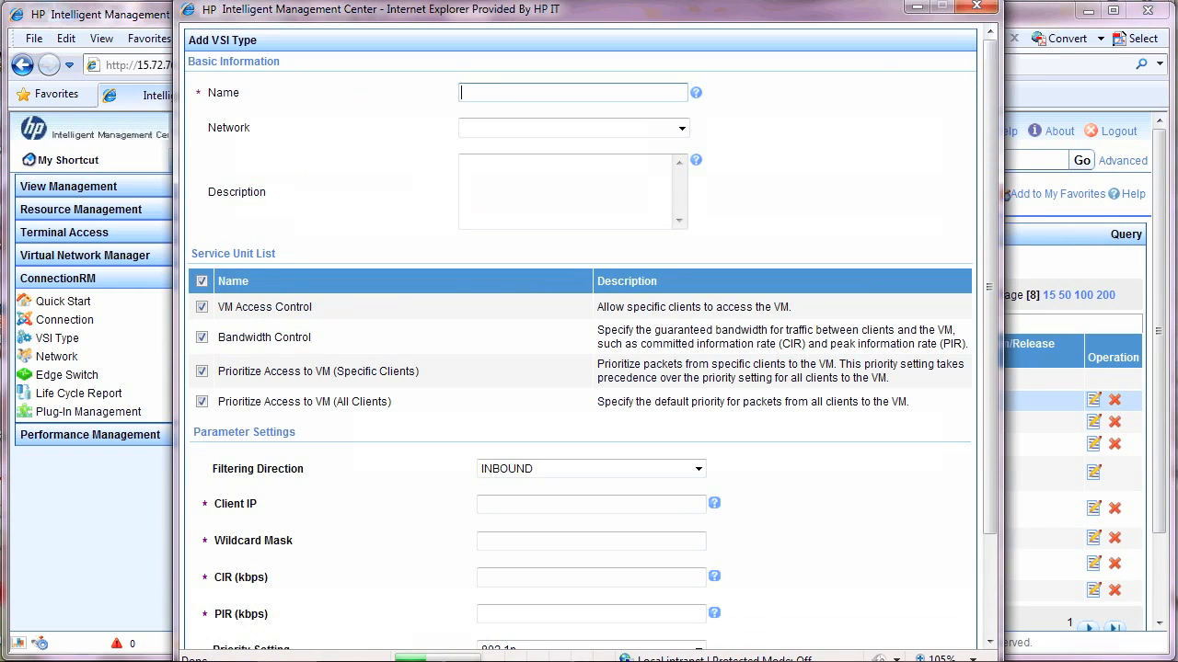
Name the new VSI type Video streaming 2 and assign it to the CRM test network.
text(vid)
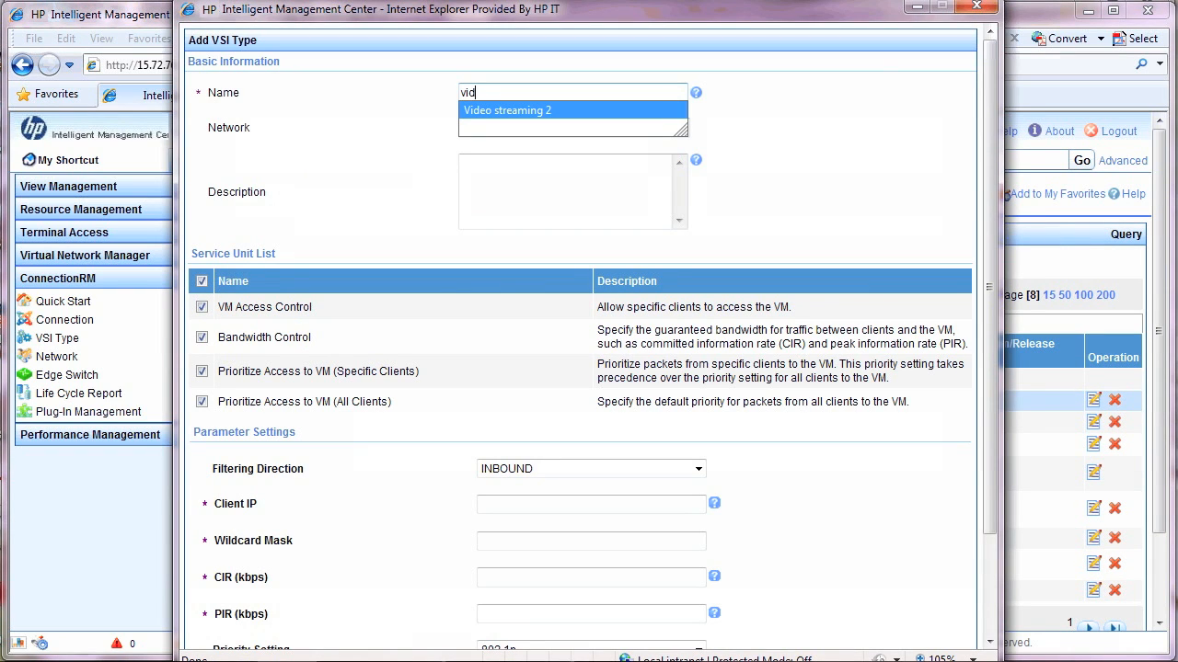
key(Tab)
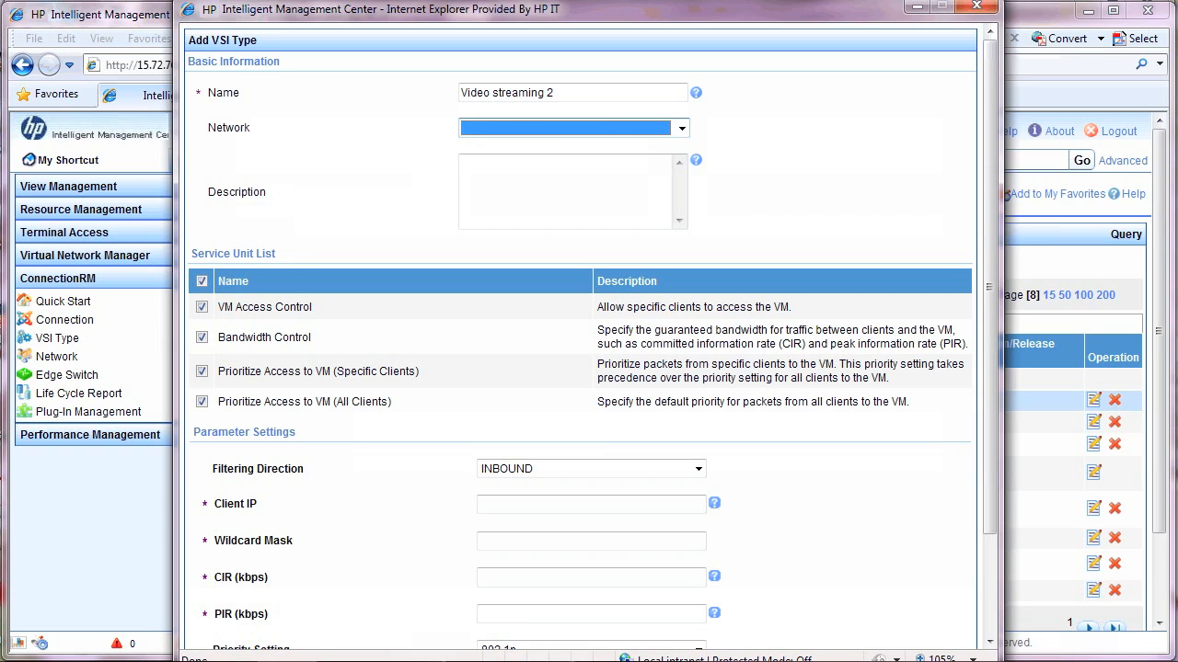
click(681, 129)
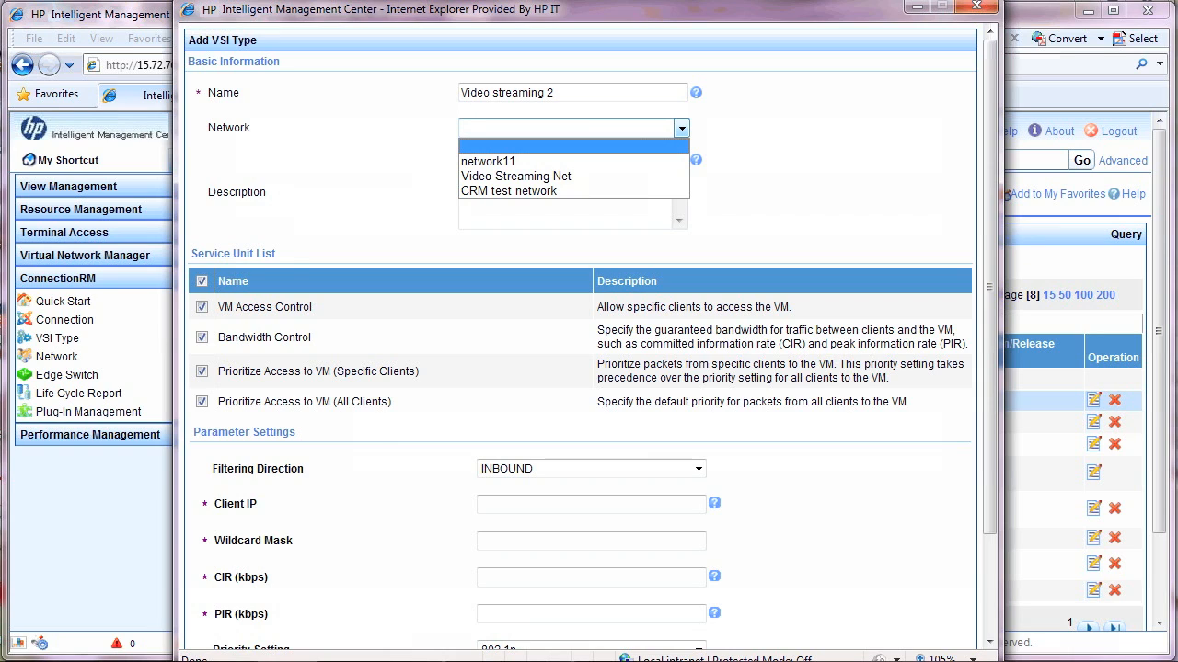
click(509, 192)
Rename the VSI type as Polycom Video Media Server1 and enter "video streaming" as its description.
drag(555, 93, 389, 98)
text(Poly)
key(Down)
key(Down)
key(Tab)
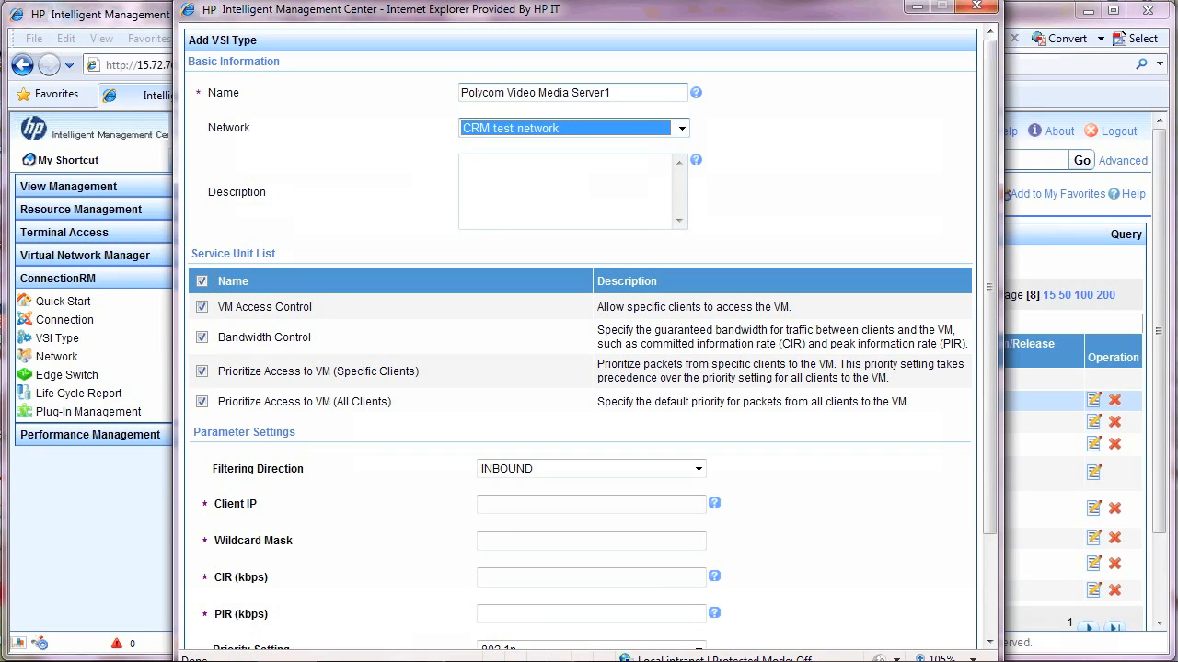
key(Tab)
text(video streaming)
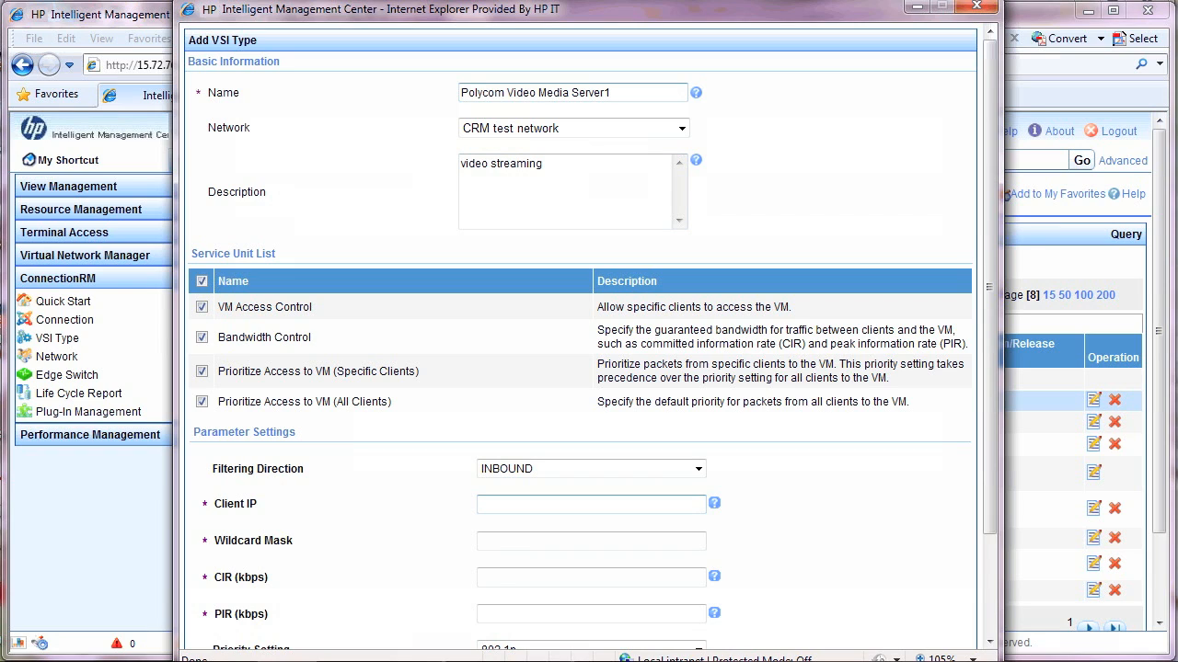
Set the VSI type's client IP to 1.1.1.12 and its wildcard mask to 255.255.255.0.
click(552, 504)
click(499, 540)
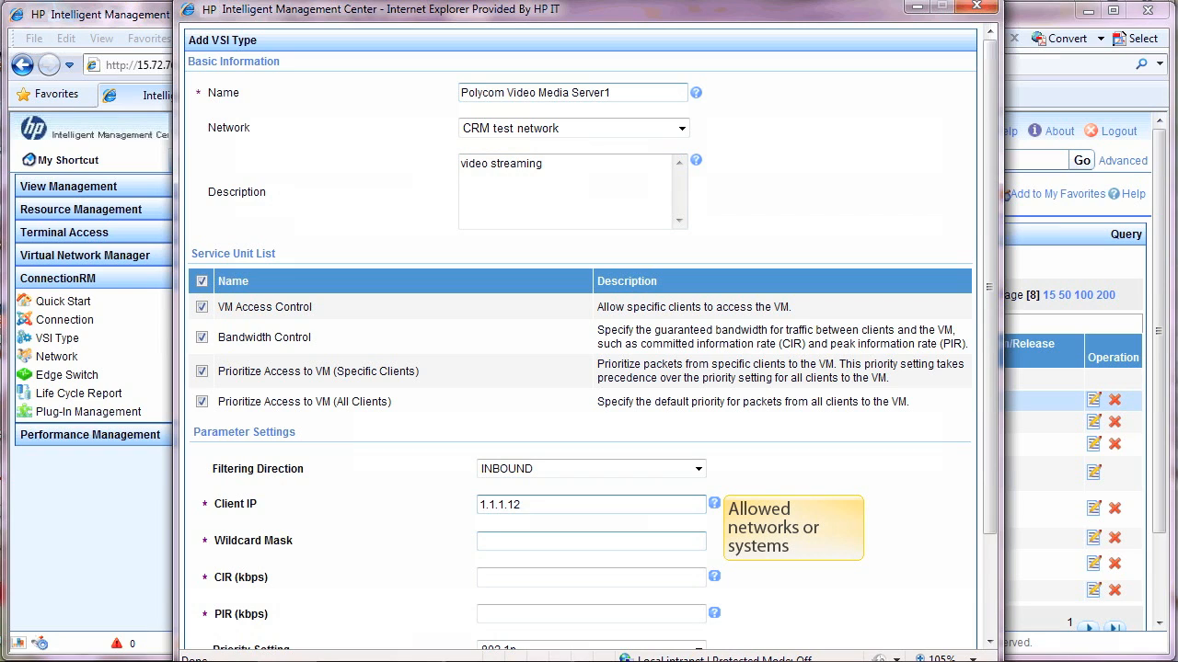
click(590, 541)
click(590, 541)
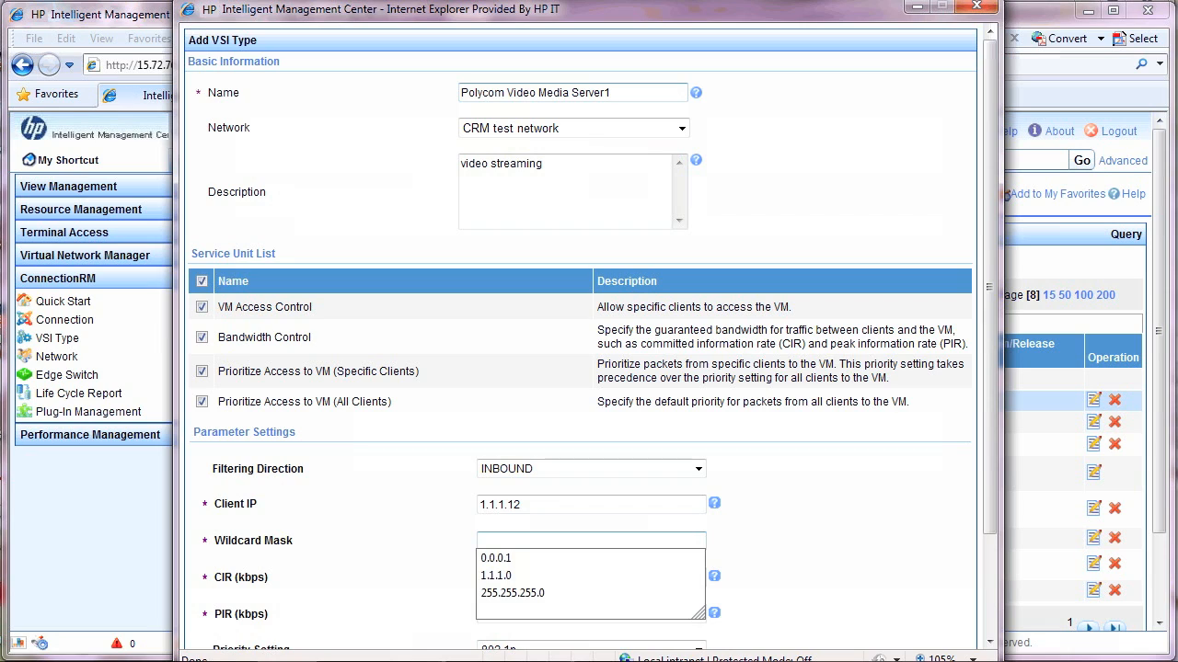
click(513, 593)
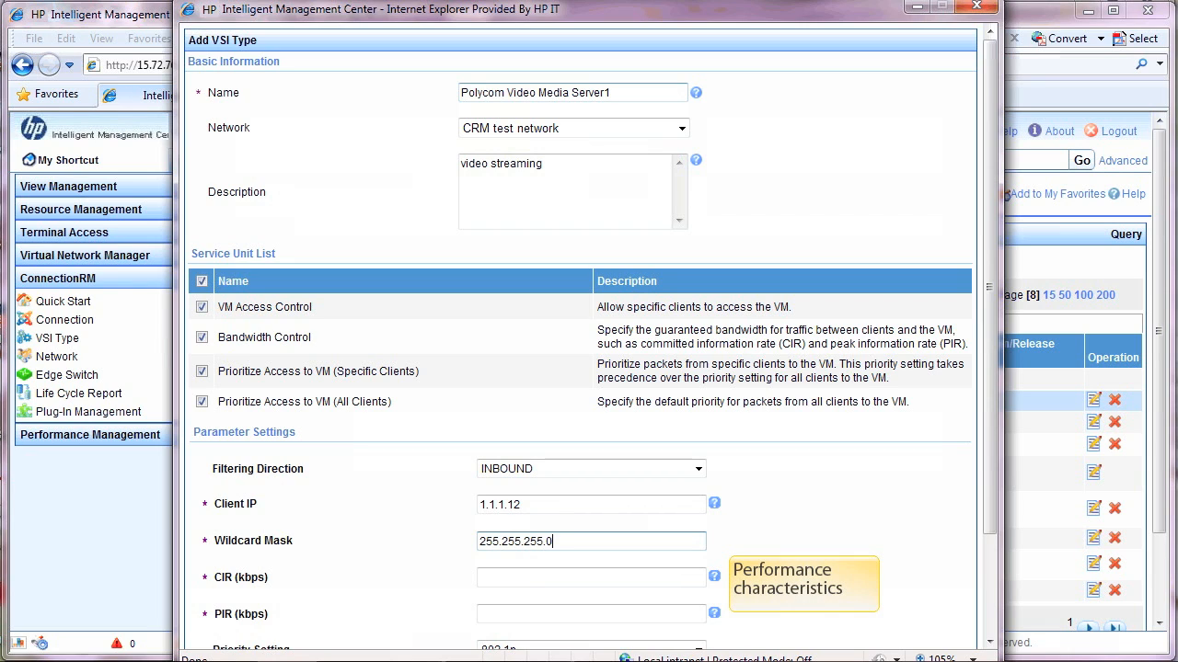
Set the VSI type's bandwidth to a CIR of 10000 kbps and a PIR of 200000 kbps.
key(Tab)
text(10000)
key(Tab)
text(200000)
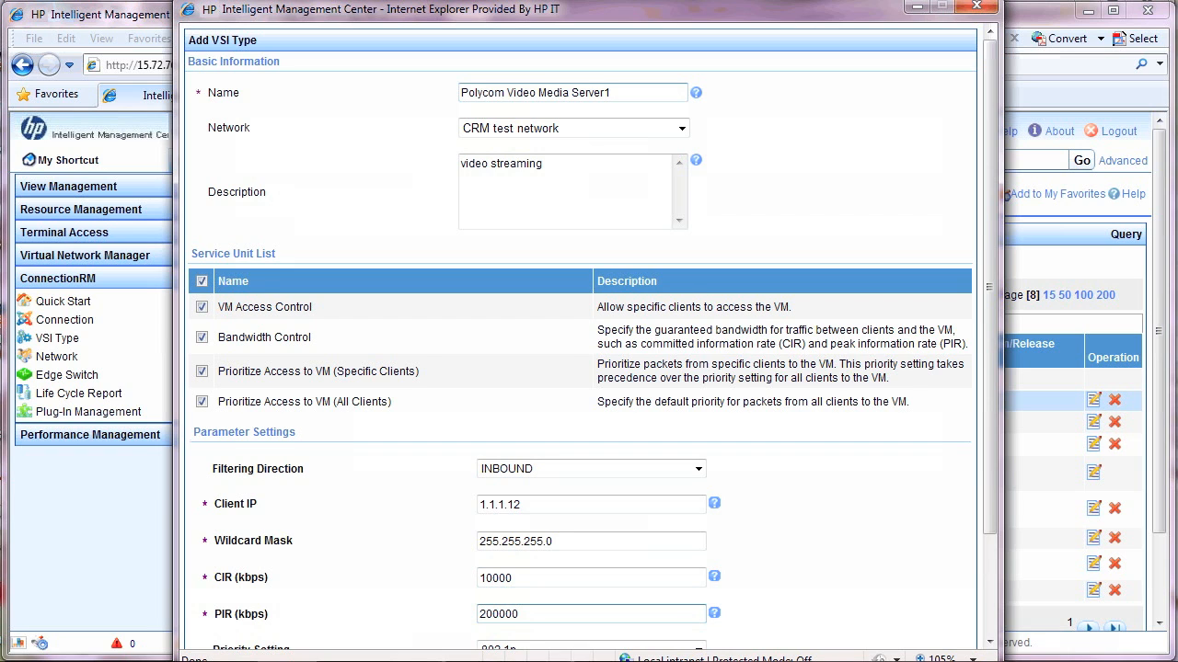
Set the priority setting to IP Precedence with priority value 3 and save the VSI type.
scroll(579, 368, down, 3)
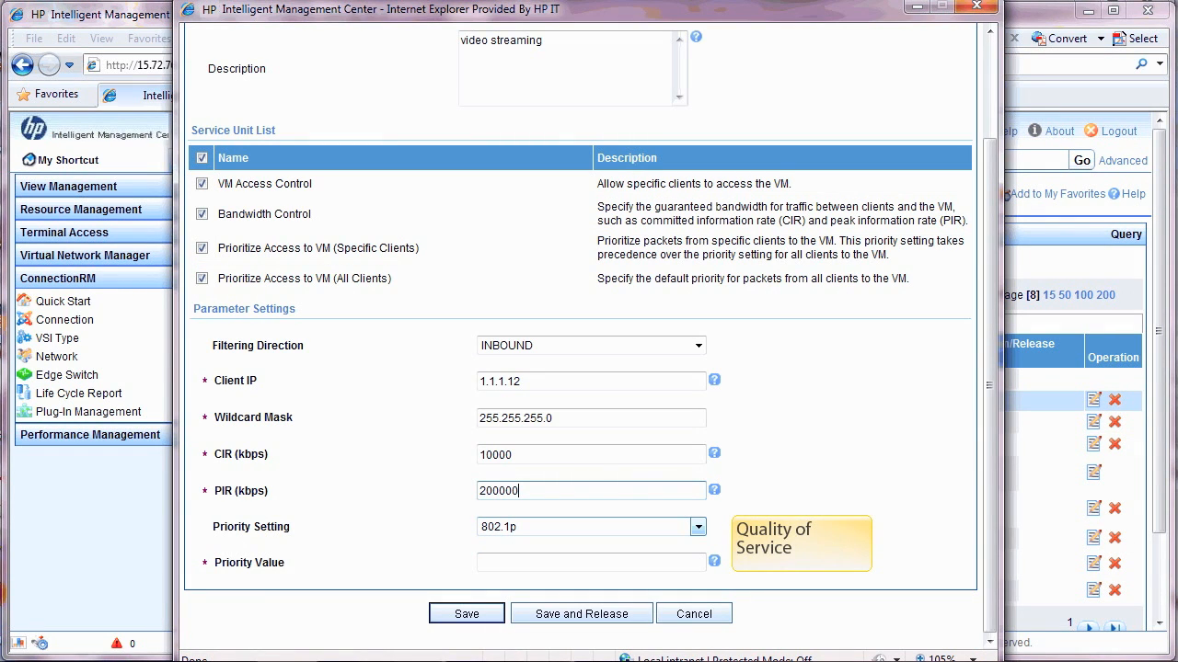
key(Tab)
key(Down)
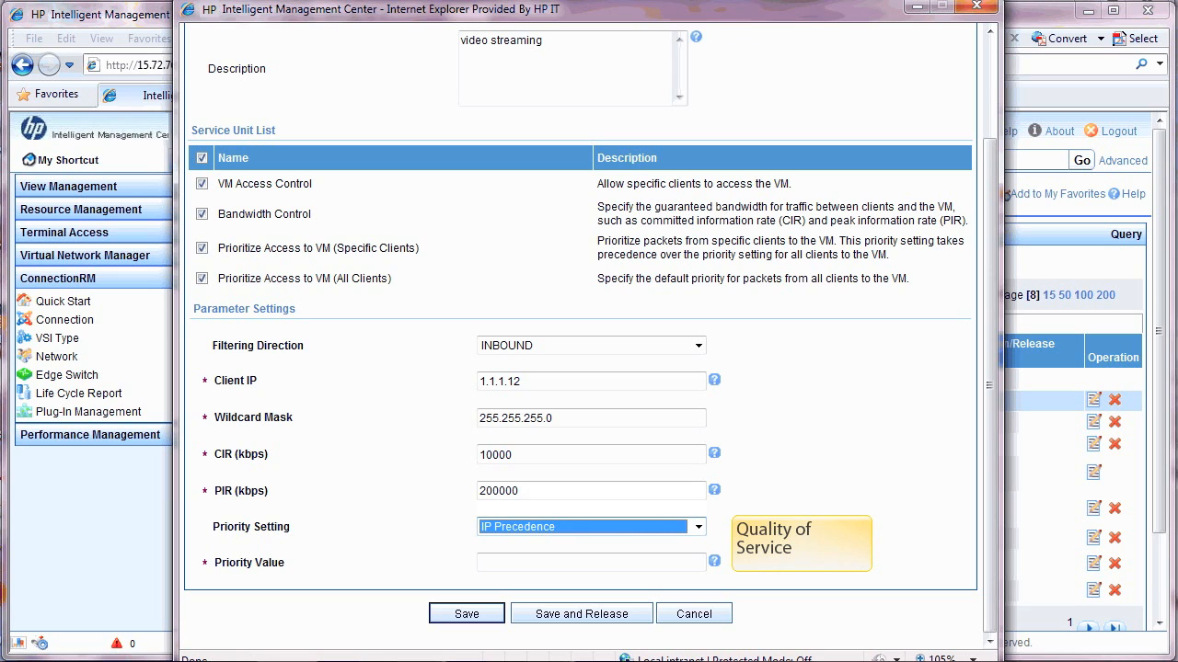
key(Tab)
text(3)
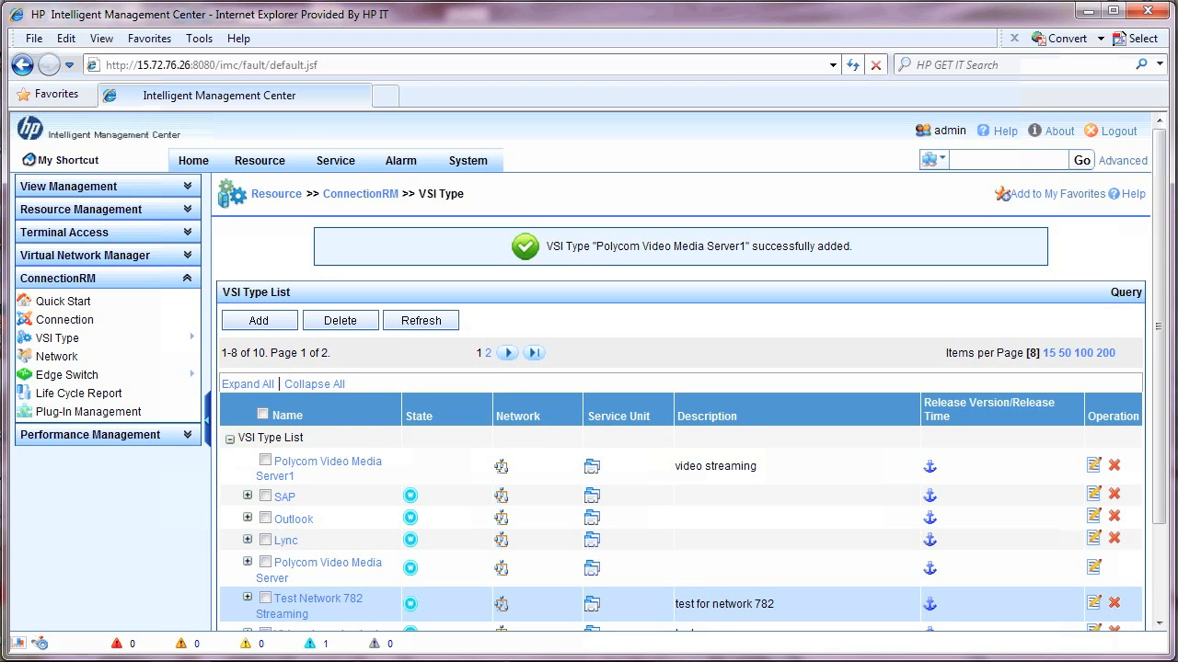
scroll(681, 368, down, 2)
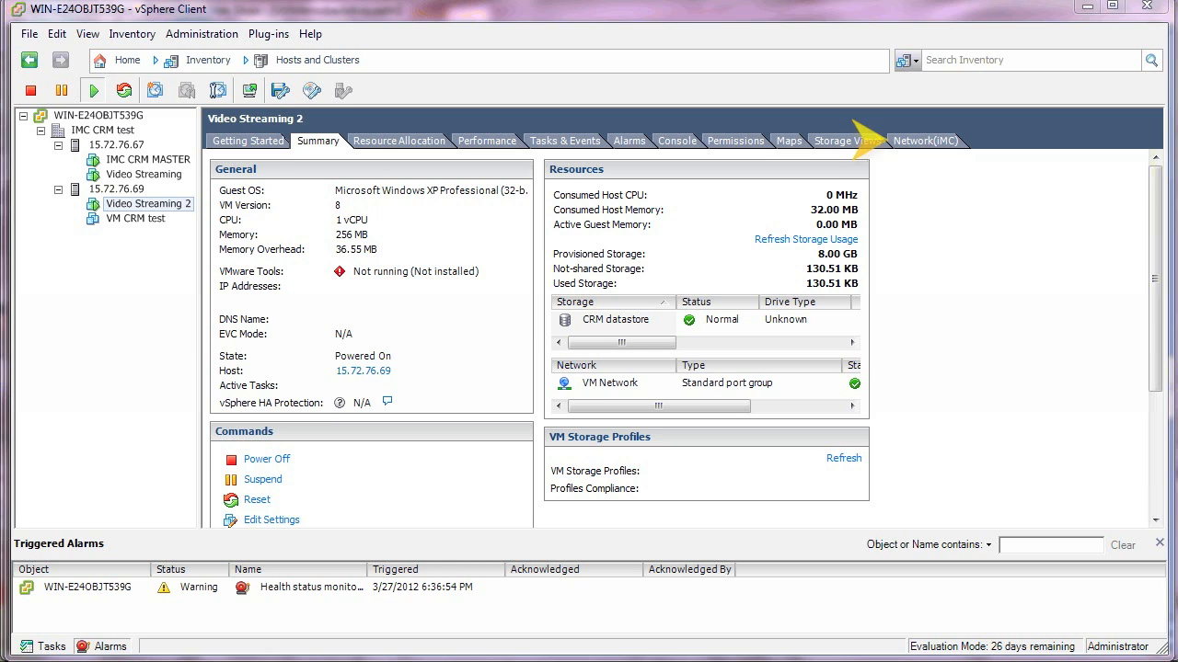
In vSphere Client, add an iMC connection for Video Streaming 2 named Polycom video media, with VM MAC 0050-56b9-0d0b and VM IP 1.1.1.25.
click(906, 140)
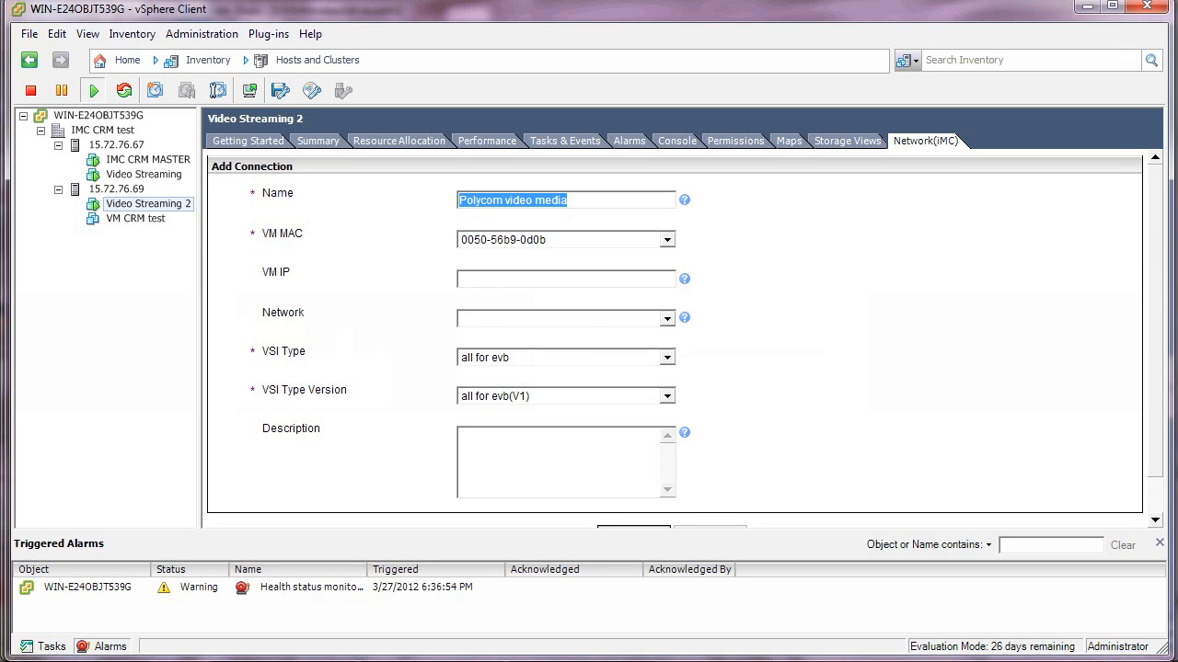
click(667, 240)
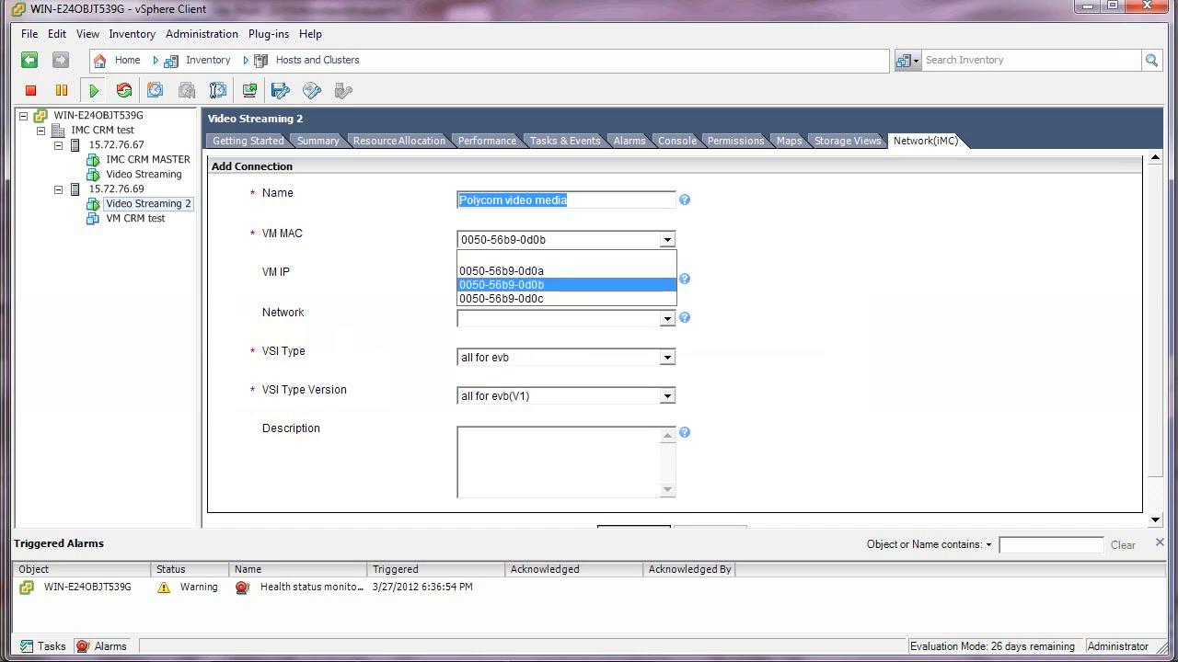
click(503, 285)
click(565, 279)
text(1.1.1.25)
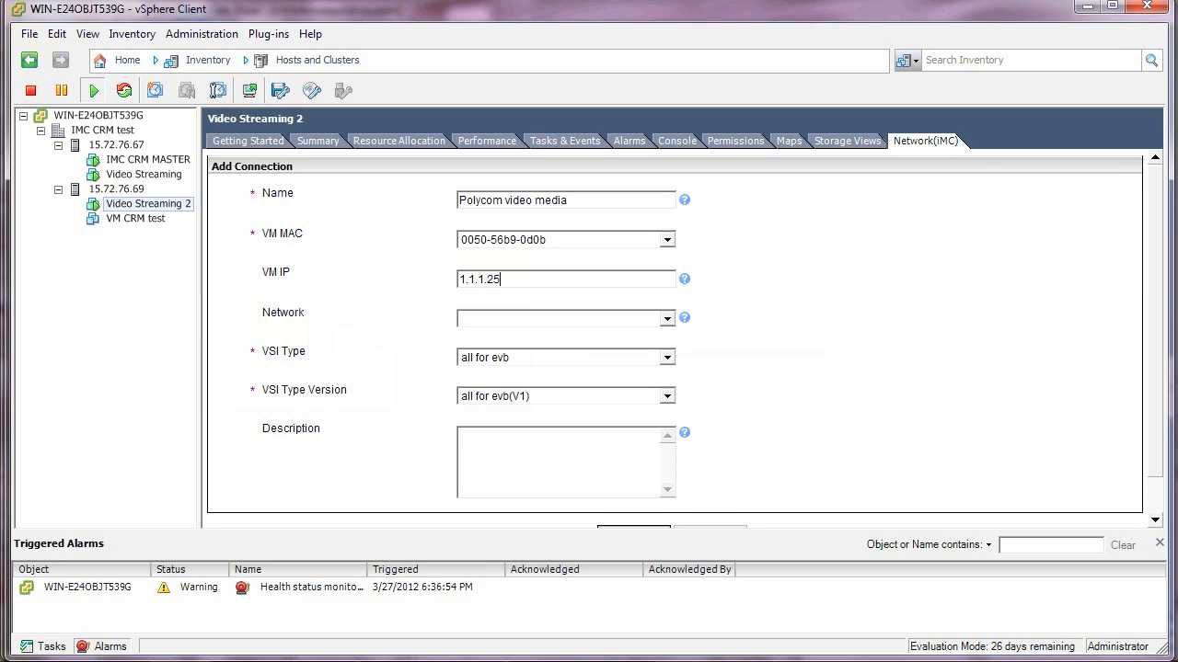
Assign the connection to CRM test network with VSI type Polycom Video Media Server, and submit it.
click(667, 318)
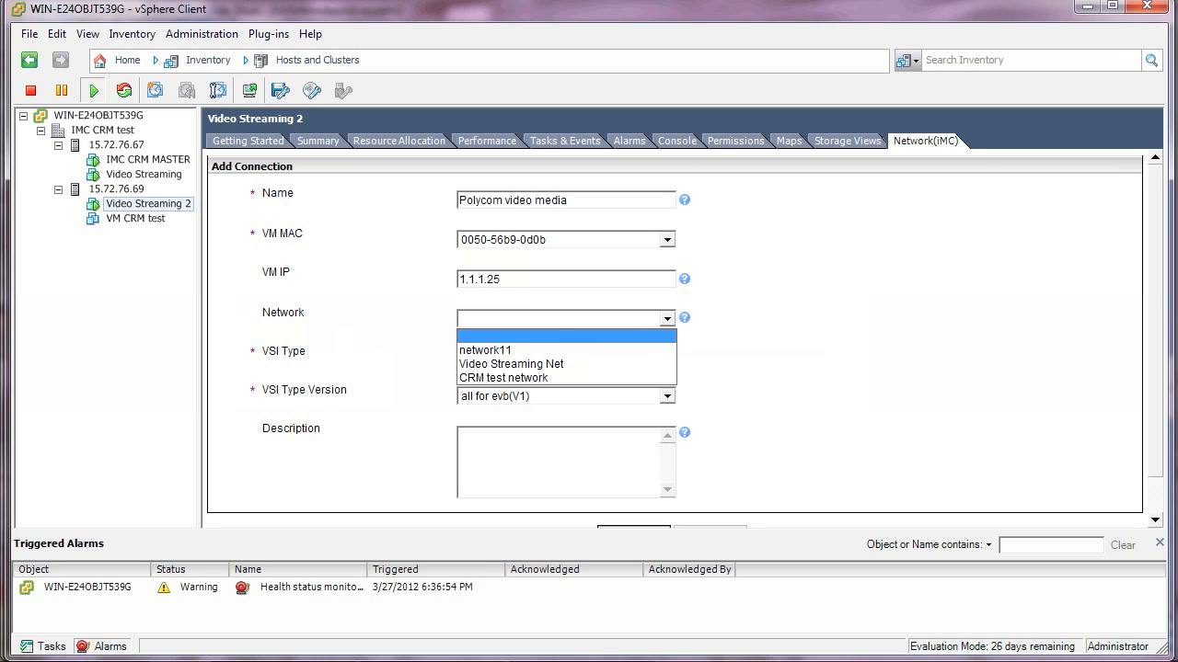
click(503, 378)
click(667, 358)
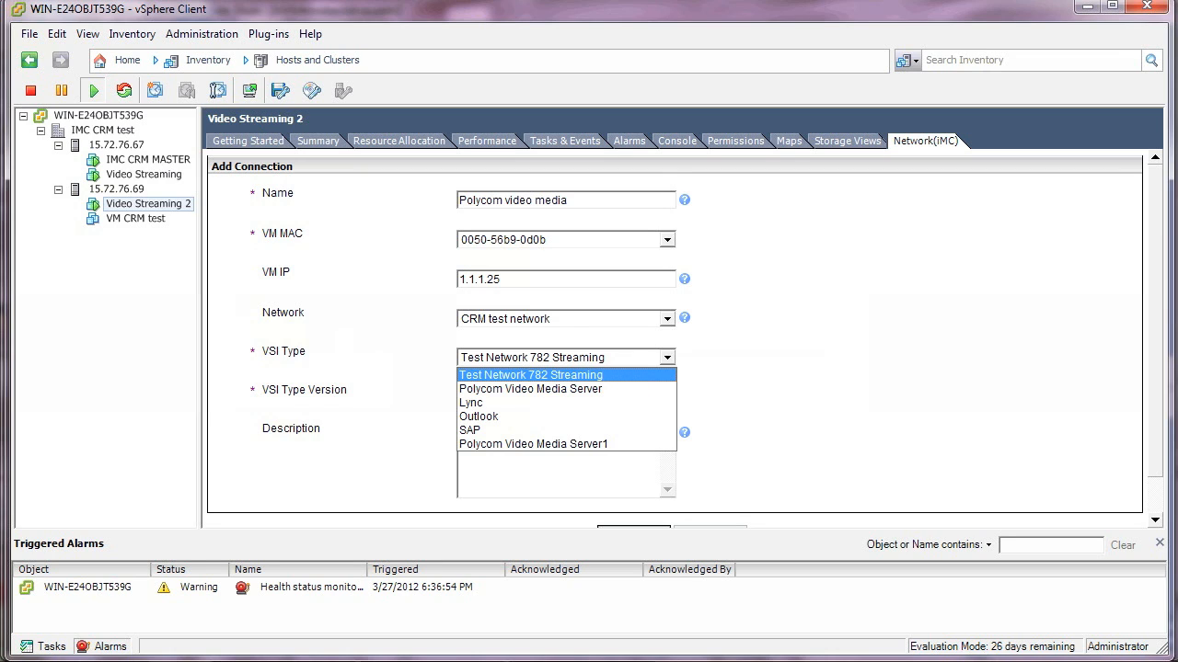
click(530, 389)
click(531, 455)
scroll(688, 338, down, 1)
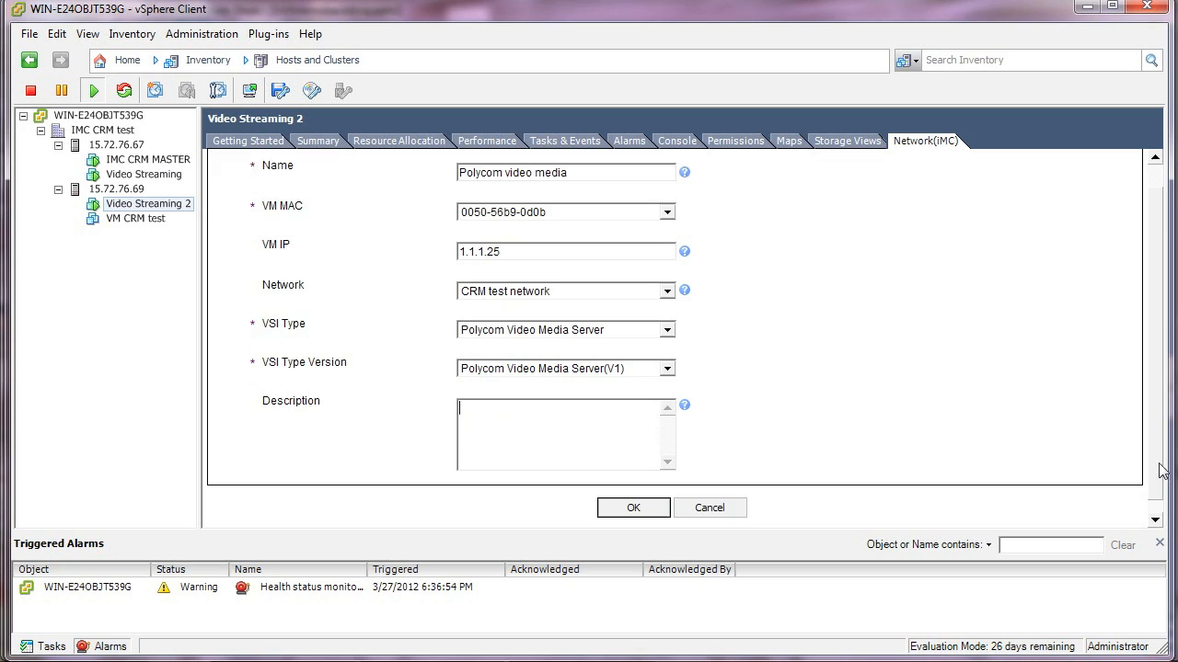
click(634, 493)
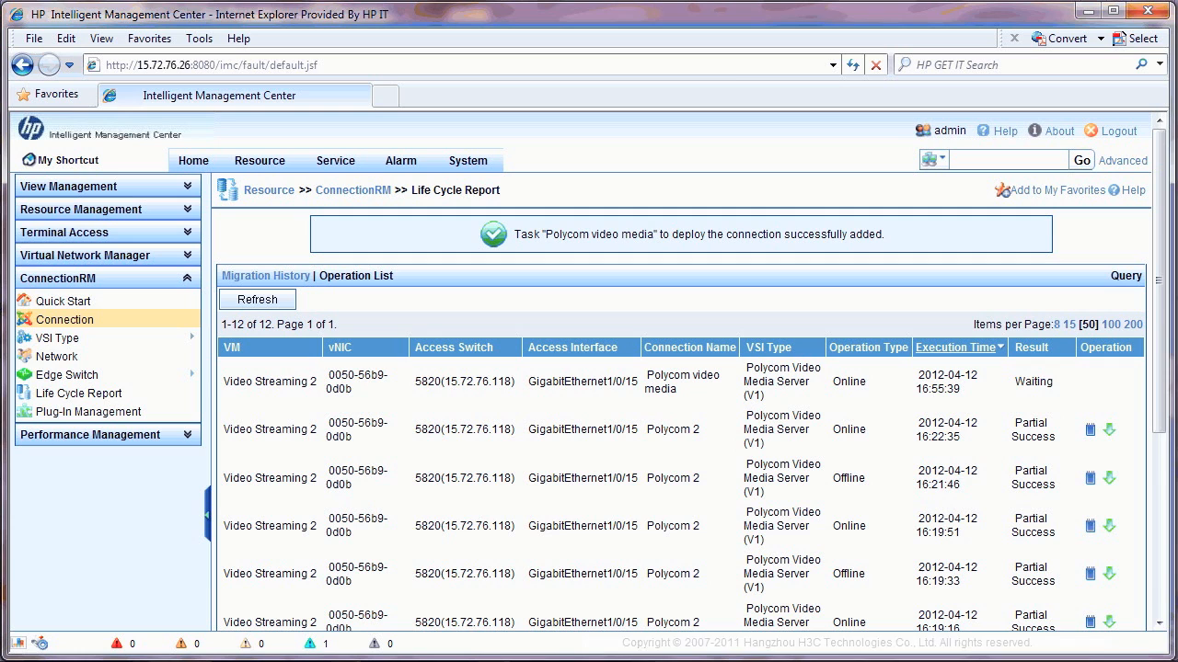
Open the ConnectionRM connection list in Intelligent Management Center to check the Polycom video media connection.
click(65, 320)
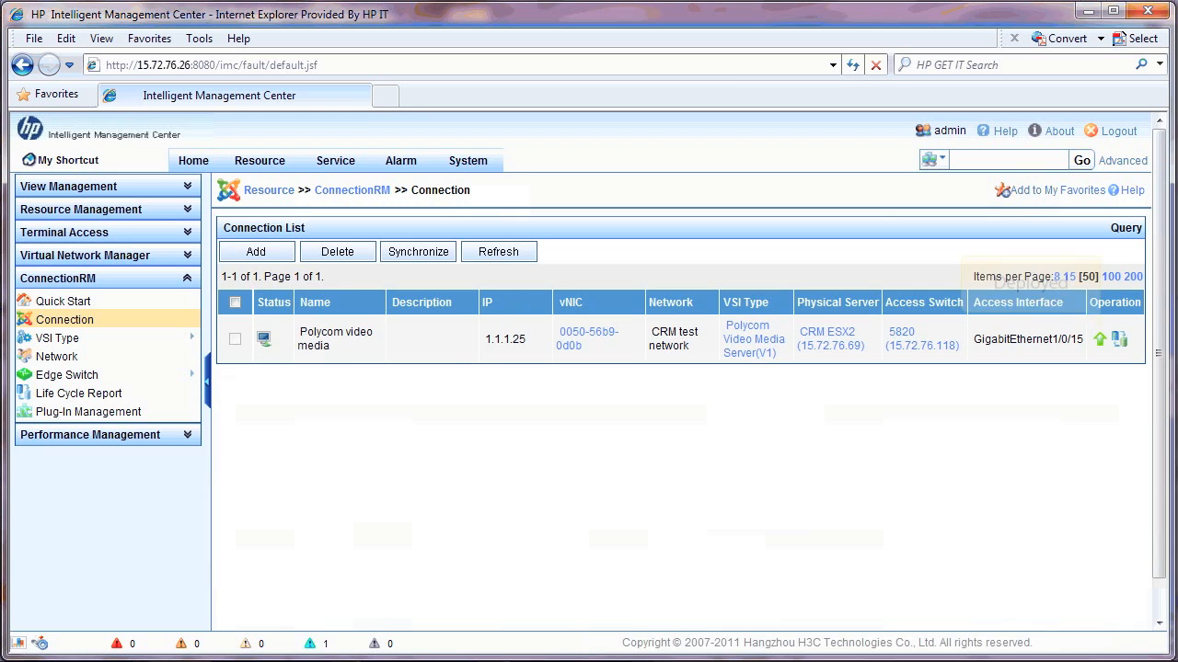